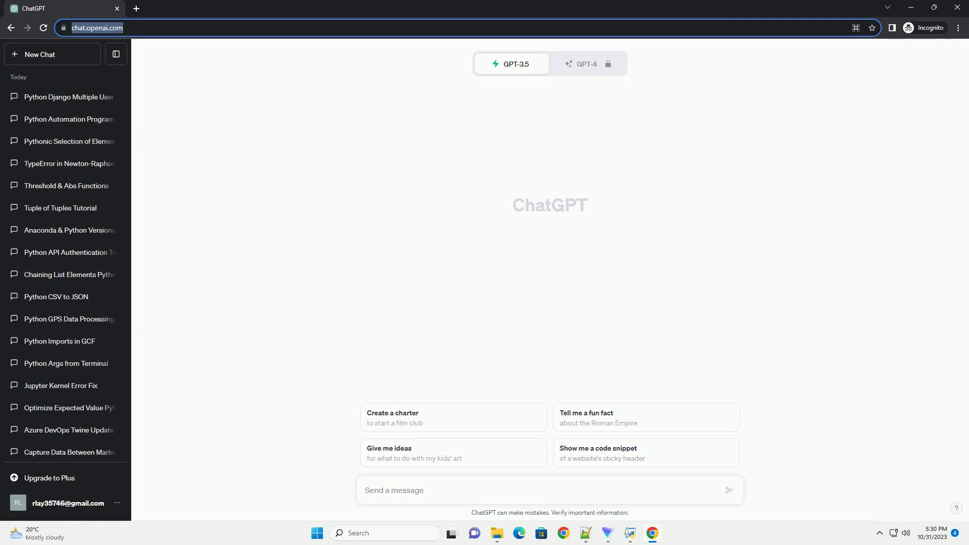
{"action": "type", "text": "write an informative tutorial about Getting time range in Python with code example"}
Submit the Python time-range tutorial request to GPT-3.5 and let the full code example generate.
{"action": "key", "text": "Return"}
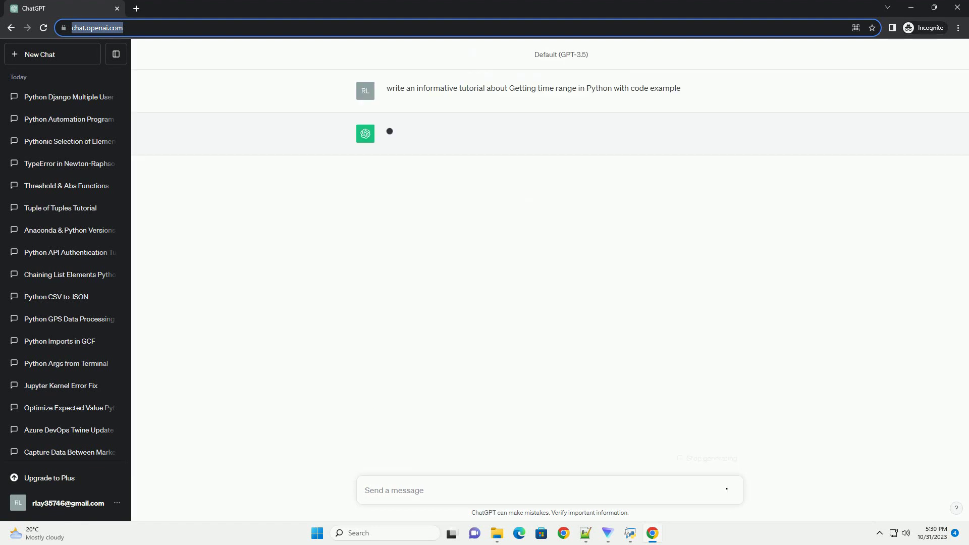